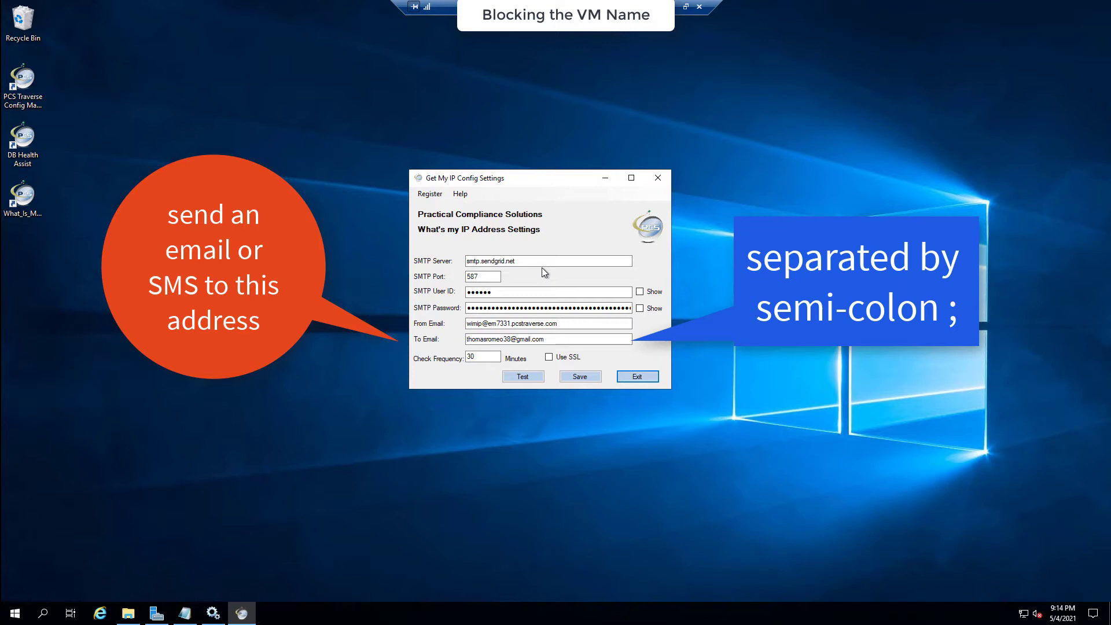
click(556, 339)
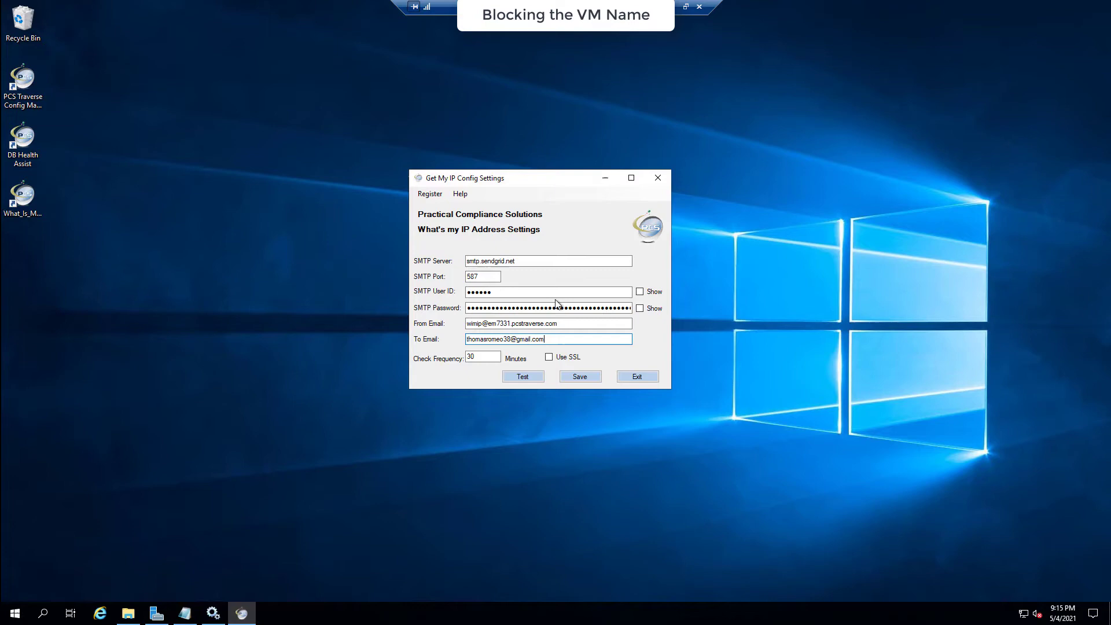
drag(565, 323, 421, 346)
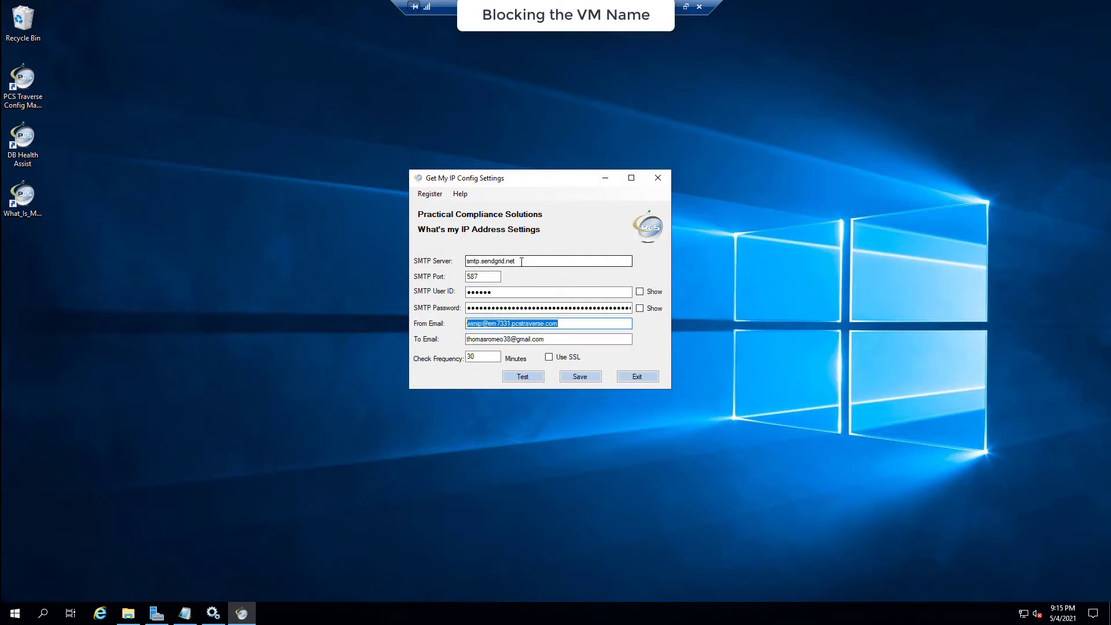
drag(522, 261, 291, 296)
click(307, 292)
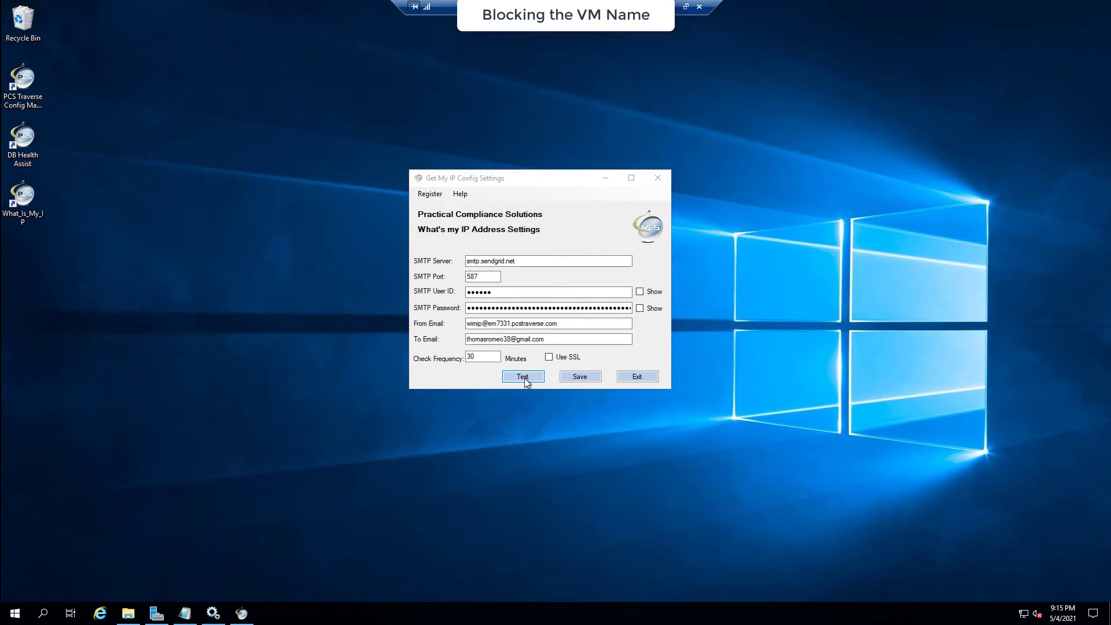
- Send the SendGrid test email, acknowledge 'Email has been sent.', and return to the SMTP server field
click(524, 378)
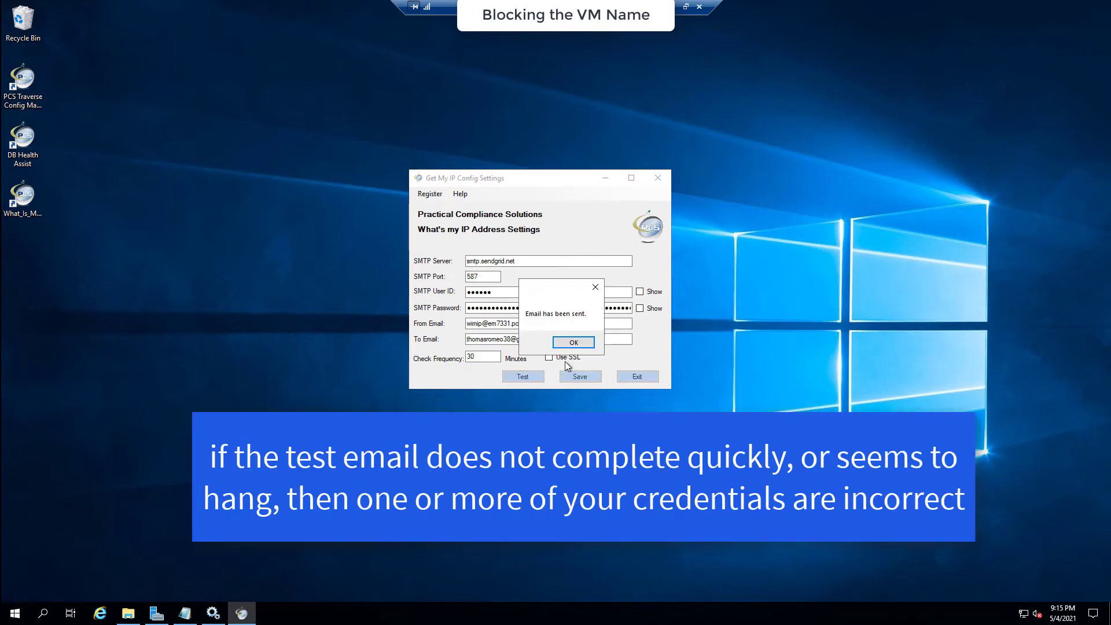
click(573, 343)
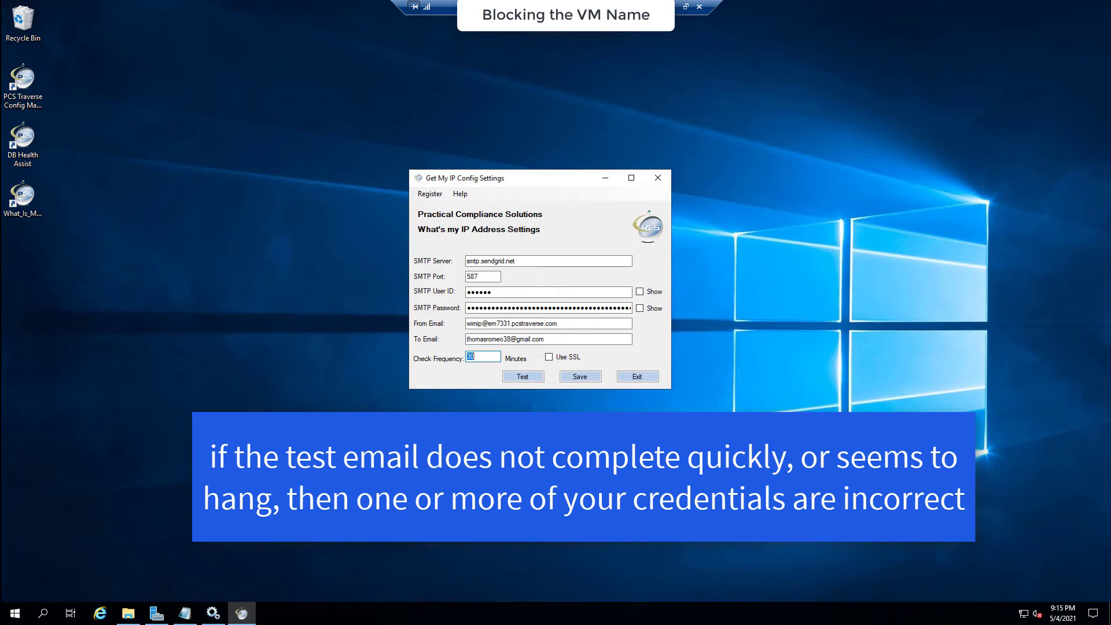
key(shift+Tab)
key(shift+Tab)
key(shift+Tab)
key(shift+Tab)
key(shift+Tab)
key(shift+Tab)
click(544, 262)
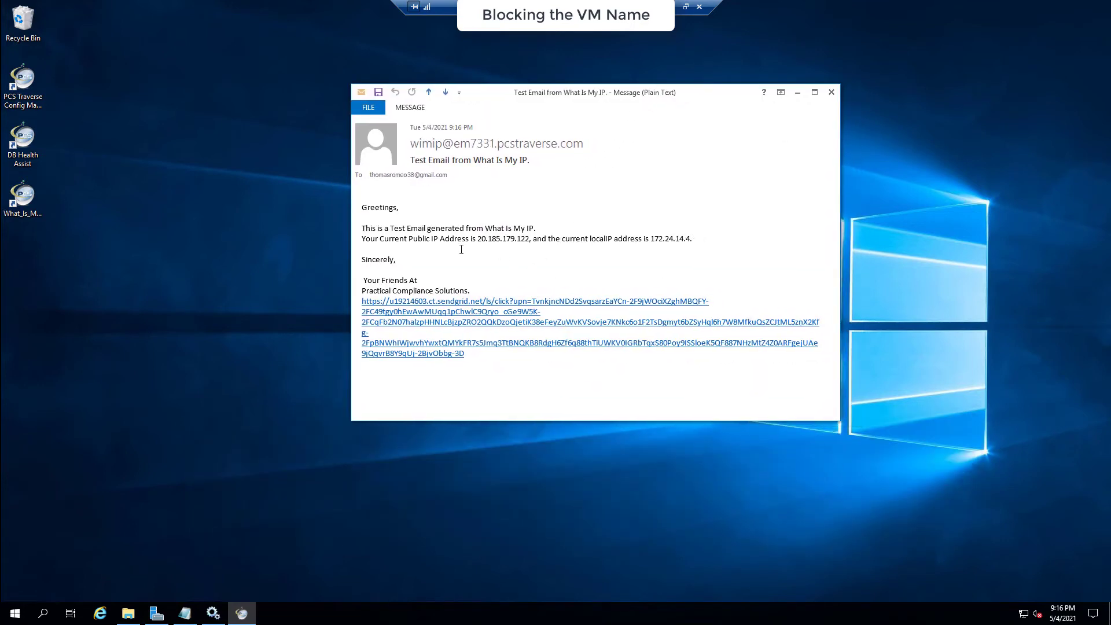
- Highlight the public IP 20.185.179.122 and the start of local IP 172.24.14.4 in the test email
drag(477, 238, 529, 240)
drag(651, 238, 672, 238)
- In the WhatIsMyIP Logs folder, view 20210504_WhatIsMyIP.log, then open CurrentIP.txt showing 20.185.179.122
click(128, 614)
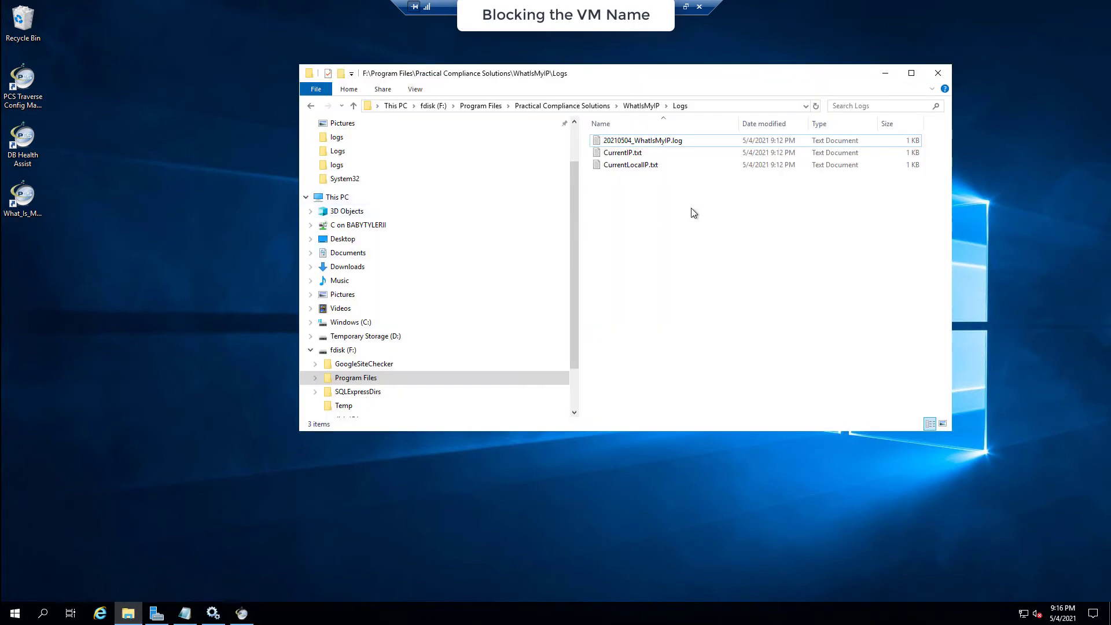
click(698, 106)
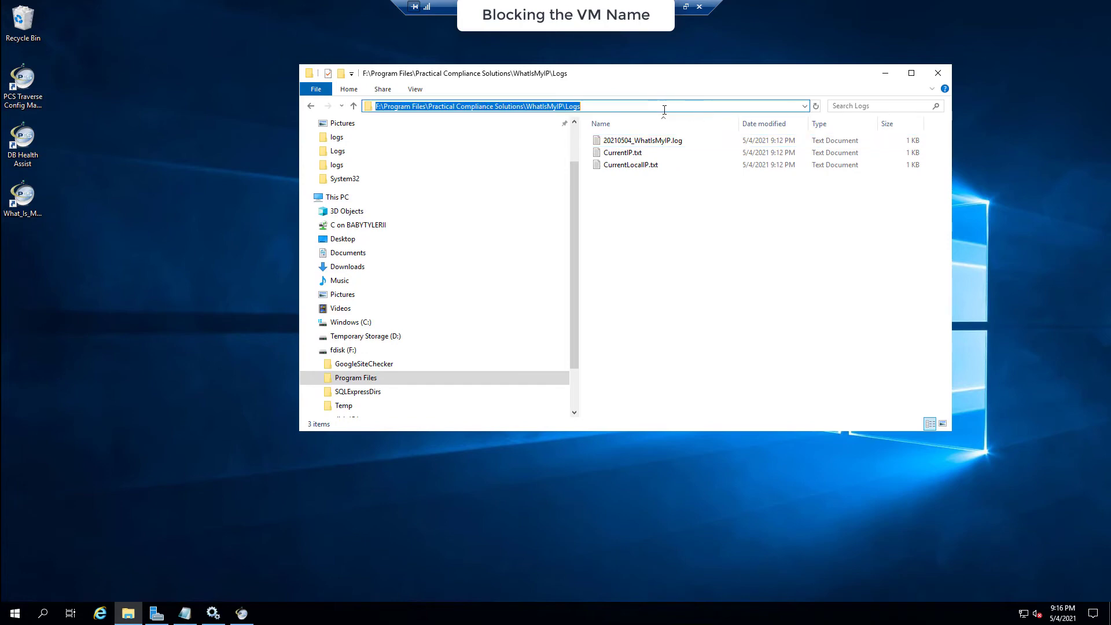
double_click(668, 141)
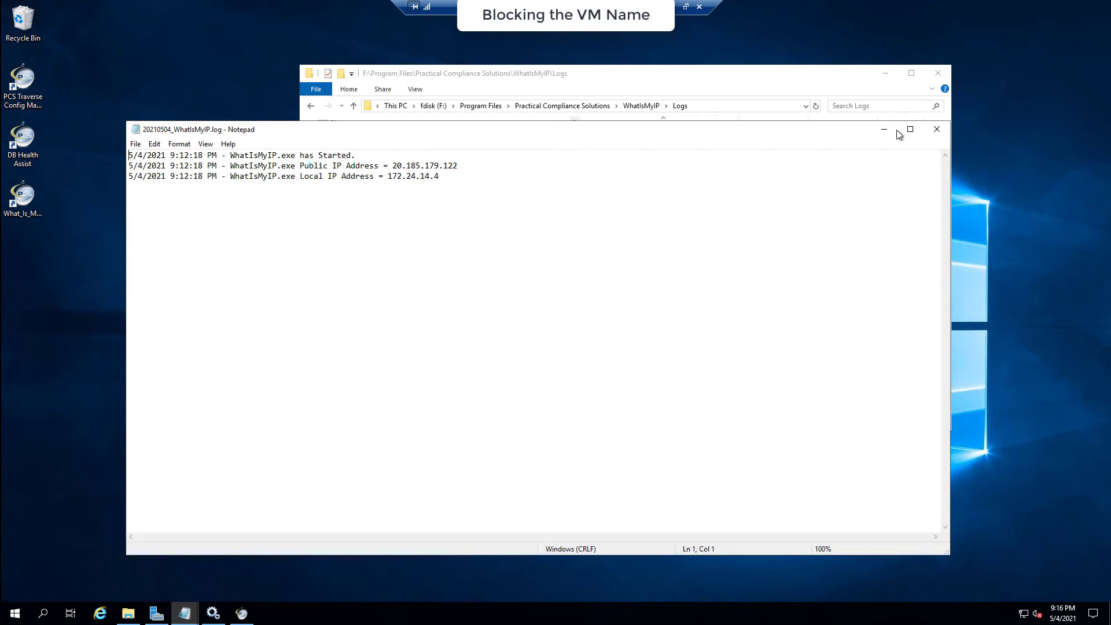
click(934, 127)
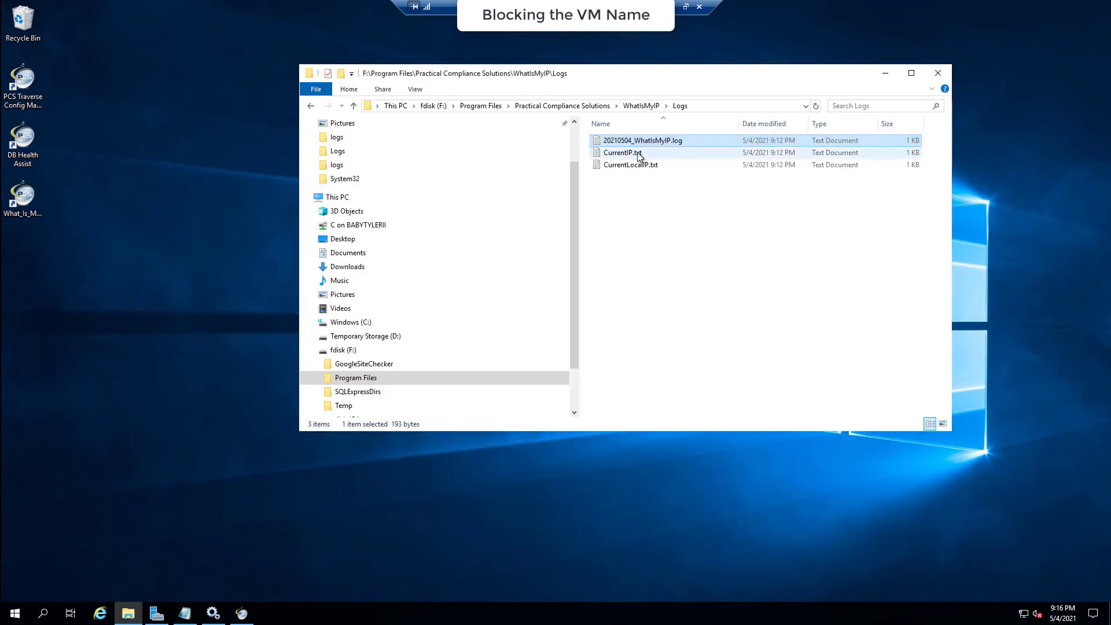
double_click(636, 154)
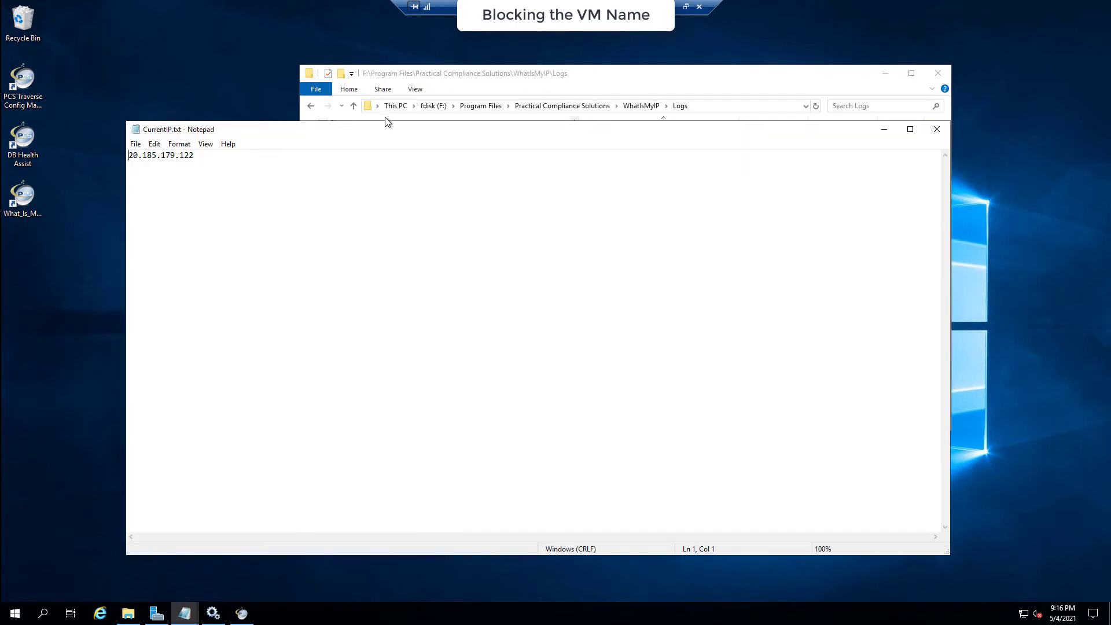
drag(445, 132, 597, 357)
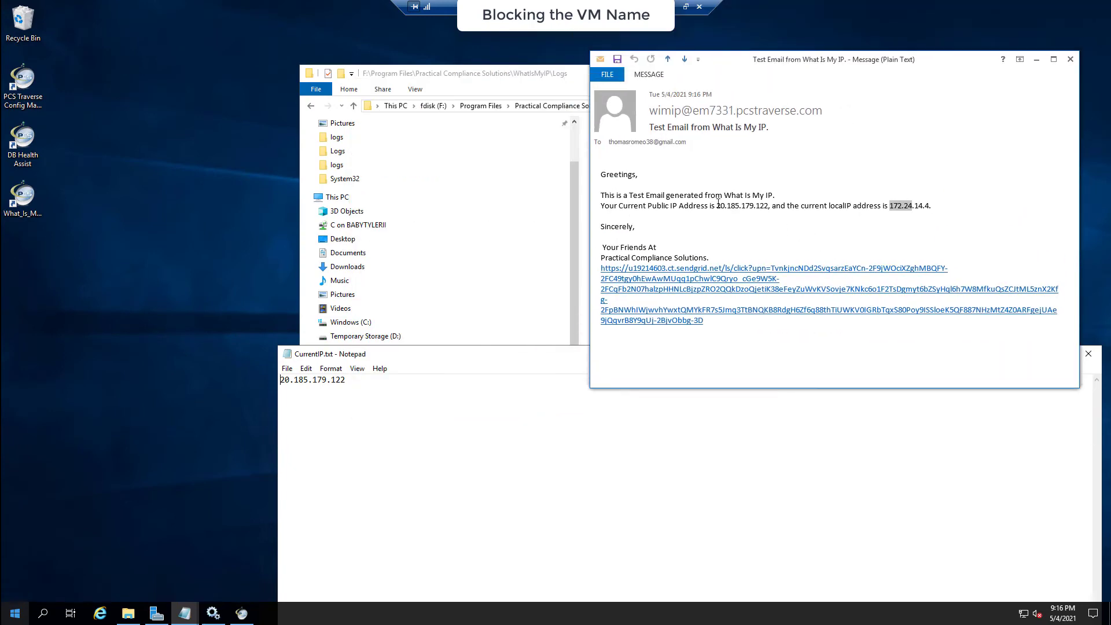
- Compare the email's IP sentence with CurrentIP.txt, then close the email and CurrentIP.txt
drag(716, 206, 761, 213)
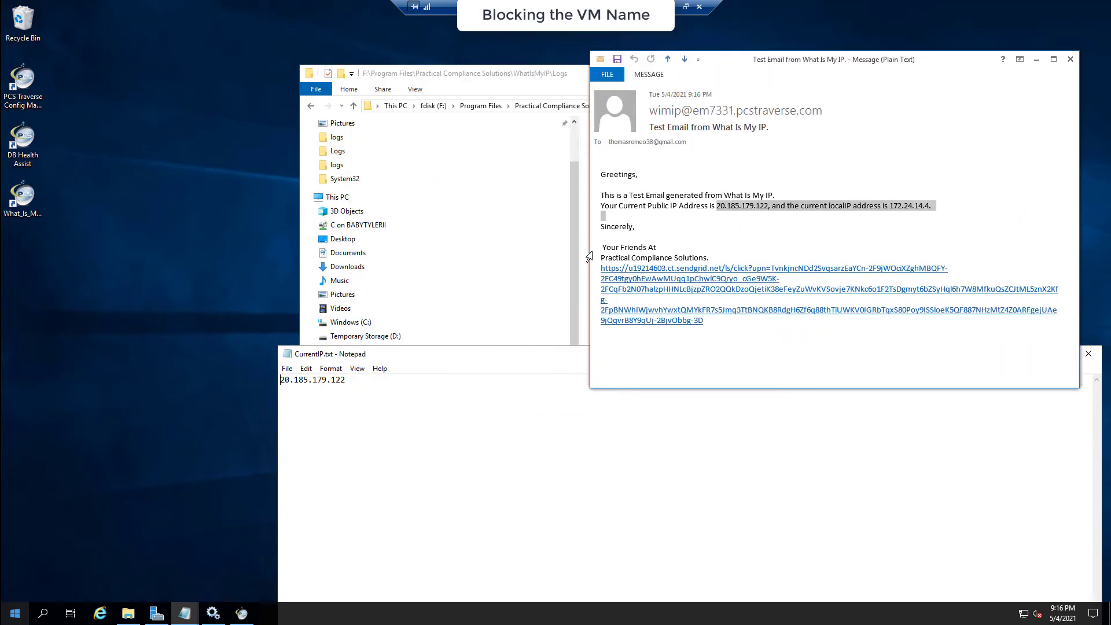
key(Escape)
click(426, 421)
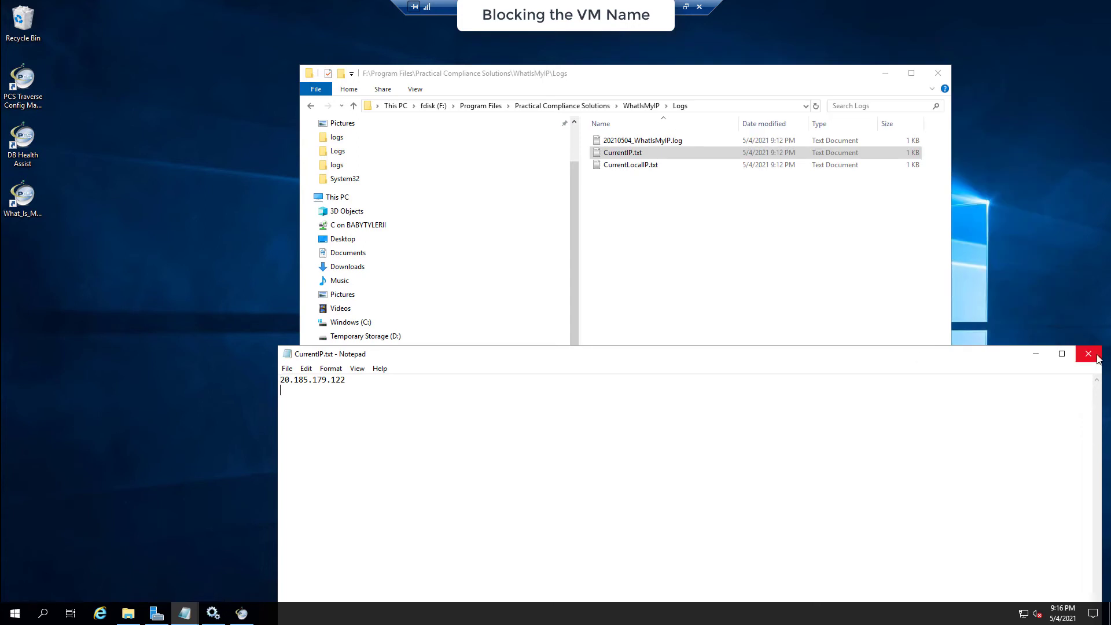
click(1088, 353)
- Open CurrentLocalIP.txt, confirm 172.24.14.4 against the email, then close the email and Notepad
click(640, 167)
double_click(640, 167)
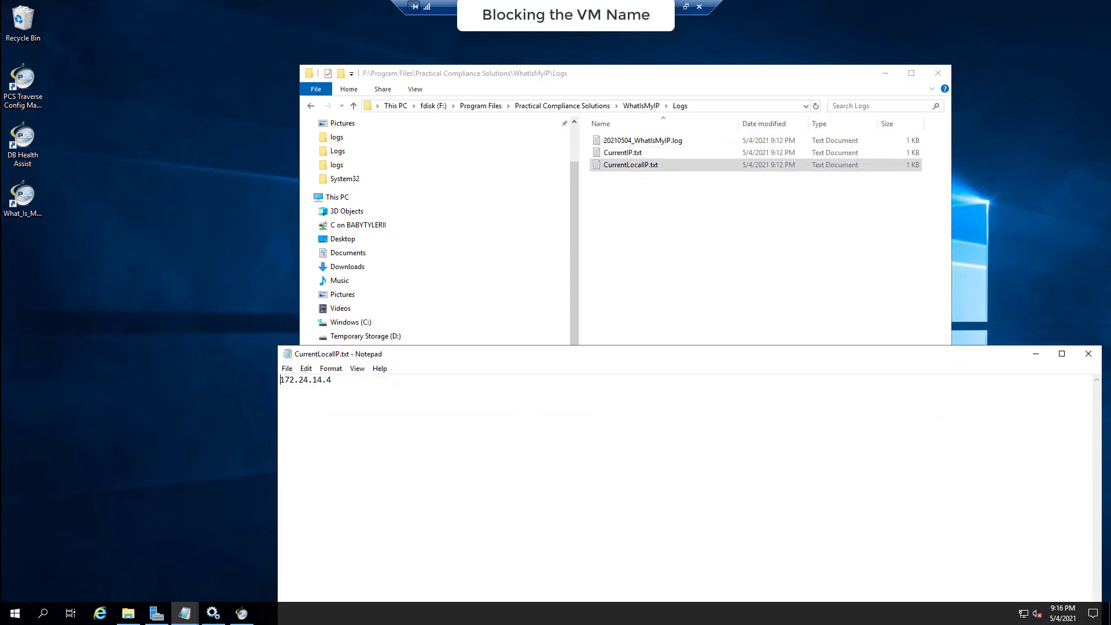
key(alt+Tab)
drag(716, 206, 901, 215)
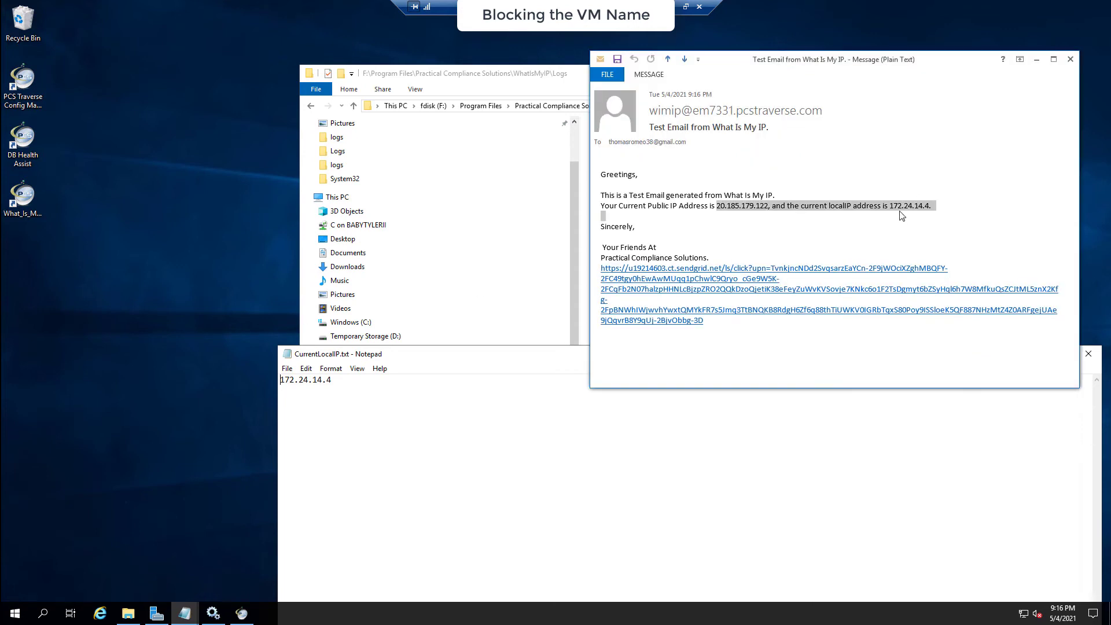
click(900, 207)
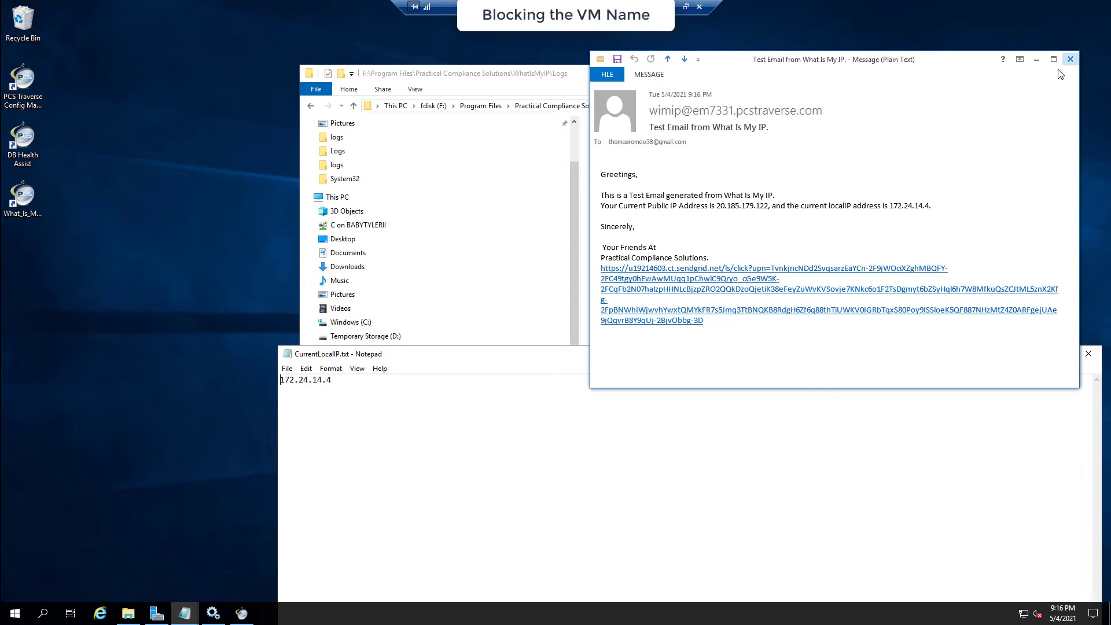
click(1070, 60)
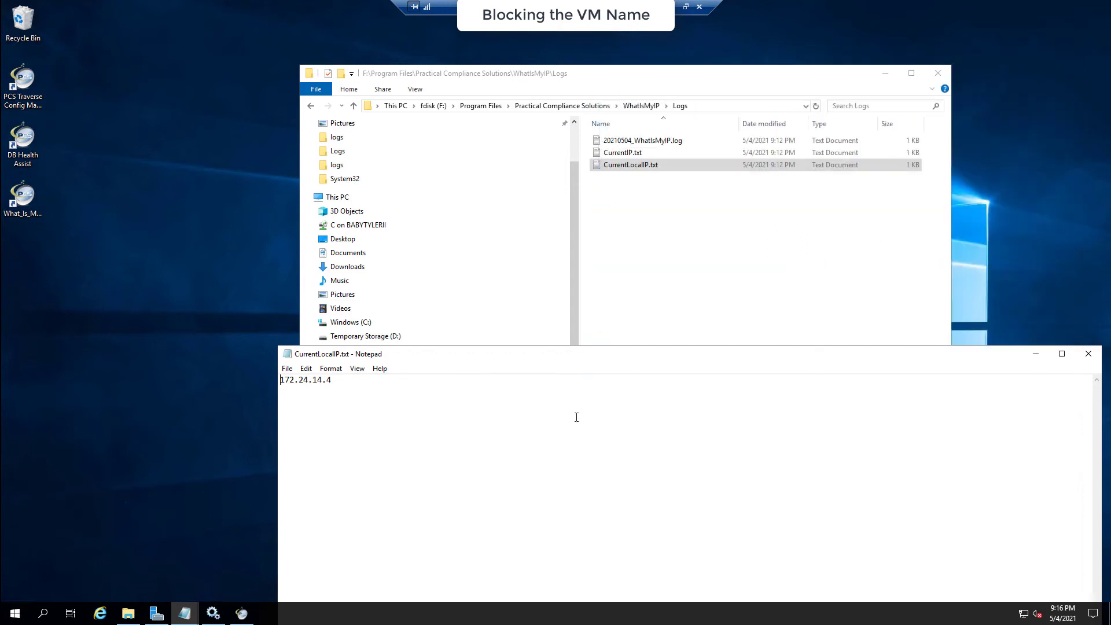
drag(734, 352, 602, 146)
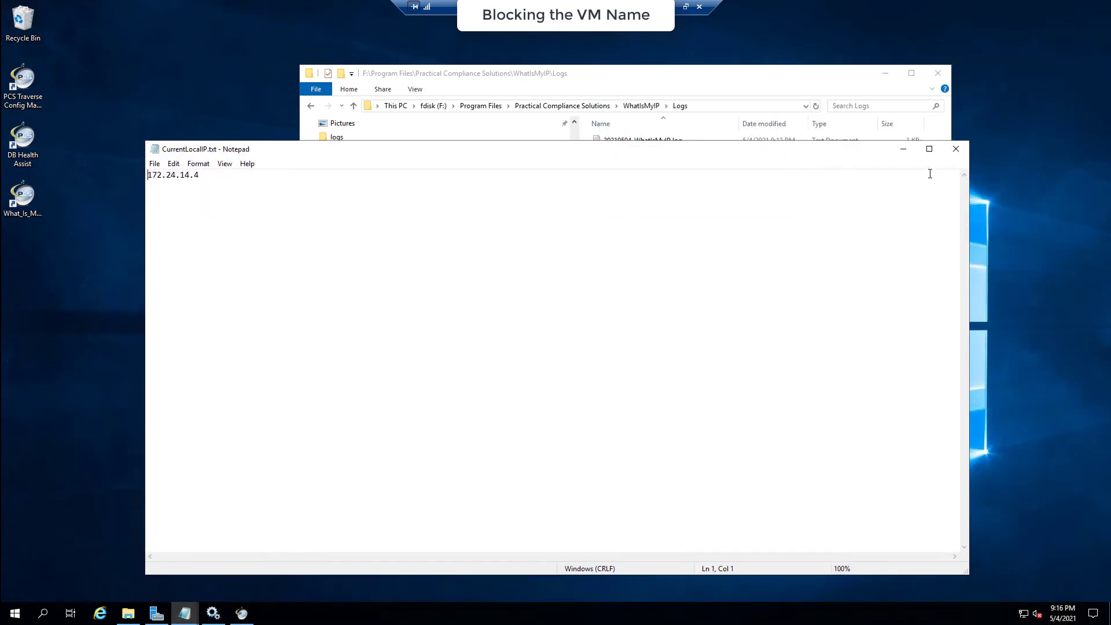
click(956, 148)
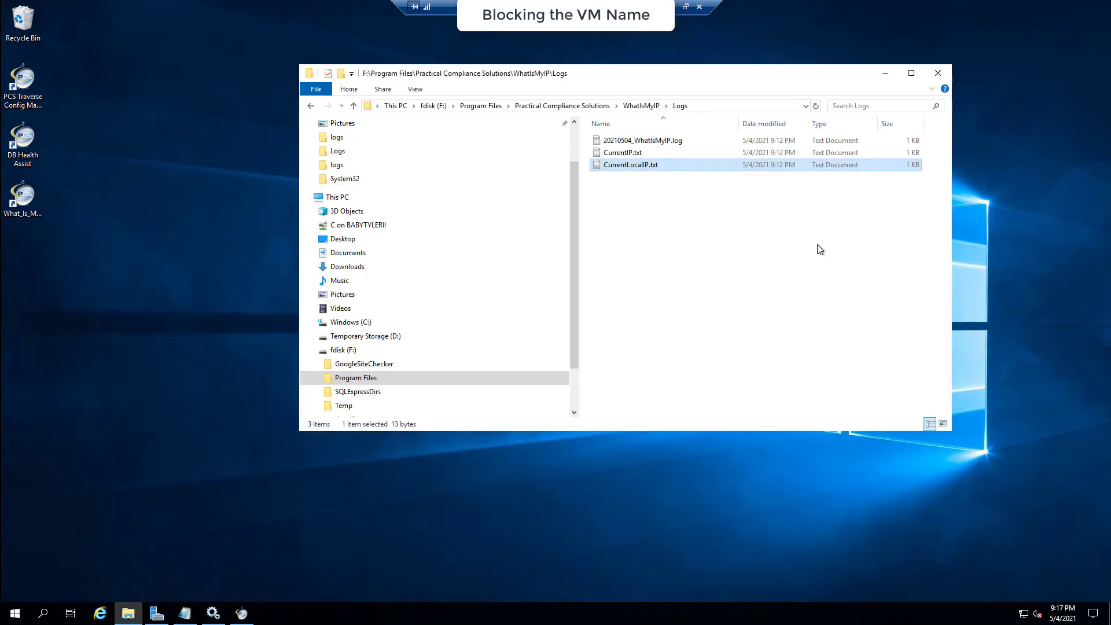
- Minimize the Logs folder window to bring back the Get My IP Config Settings dialog
click(885, 73)
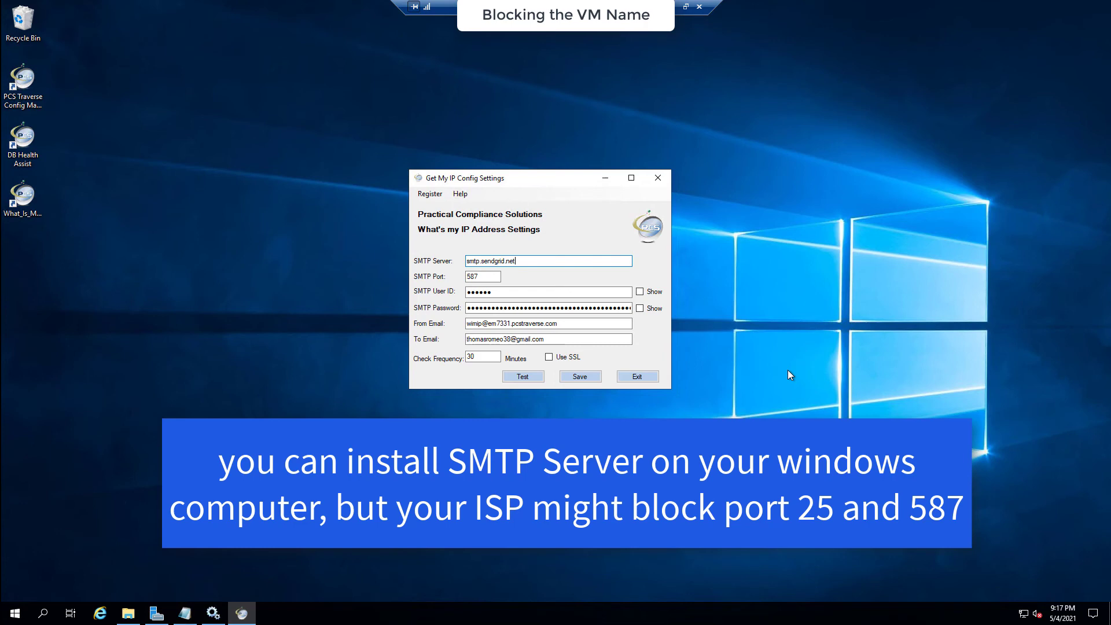
double_click(472, 277)
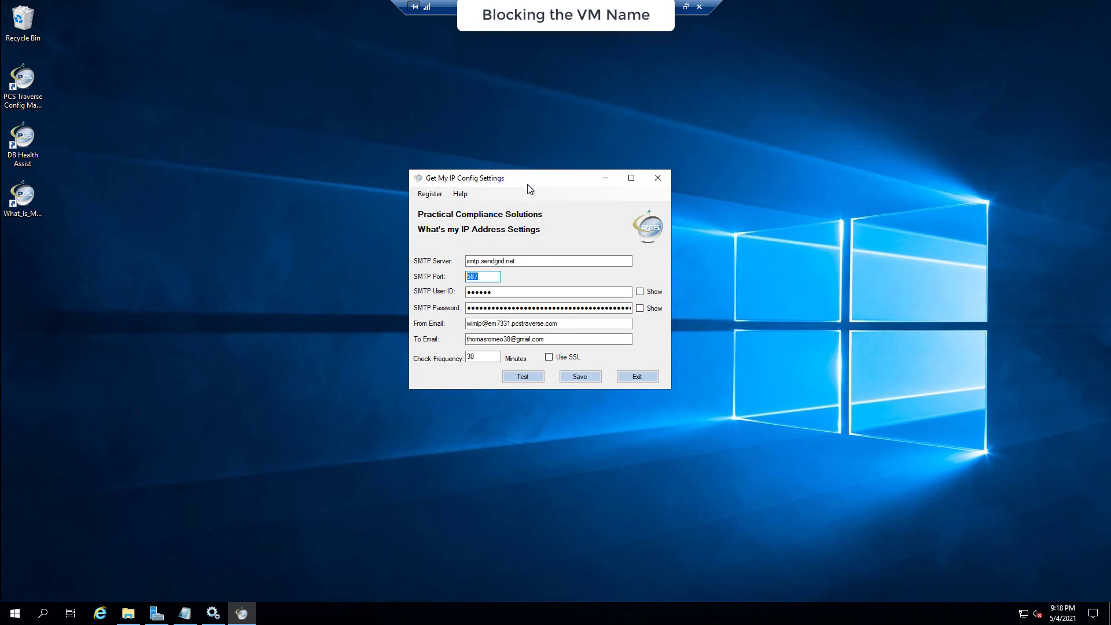
click(516, 307)
drag(574, 323, 460, 324)
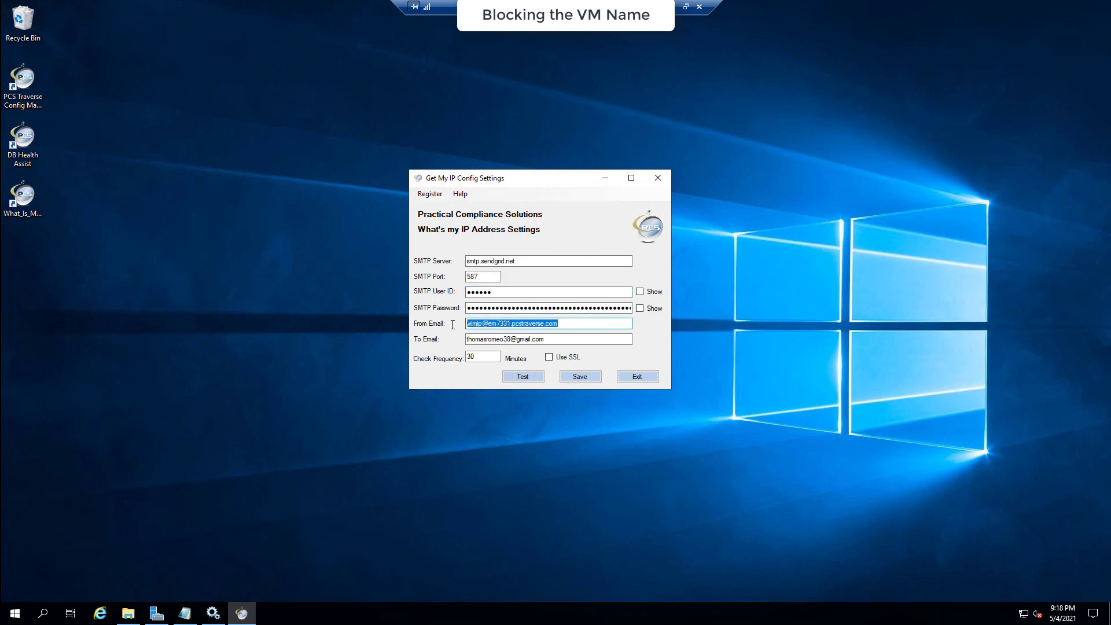